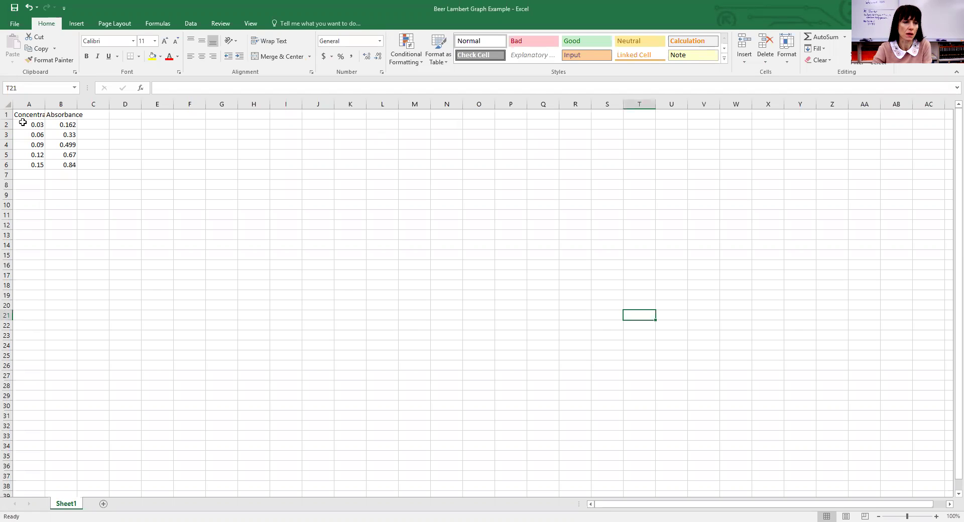
# Plot the A2:B6 data as a scatter chart with smooth lines and markers
pyautogui.moveTo(22, 124); pyautogui.dragTo(61, 165)
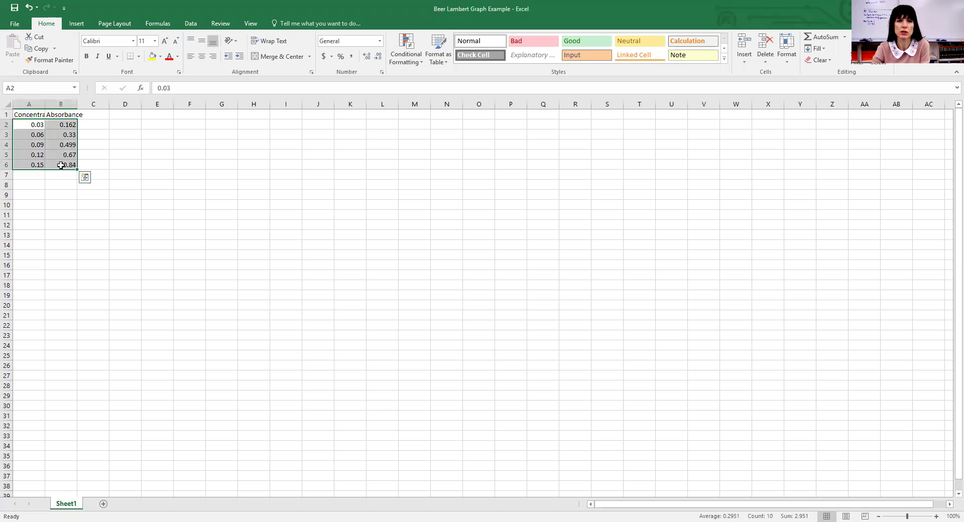
pyautogui.click(76, 23)
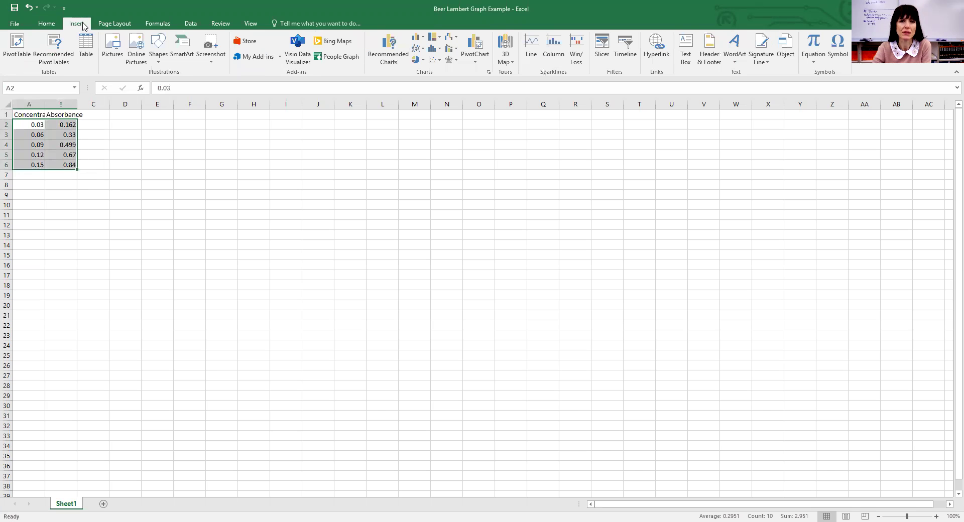
pyautogui.click(430, 61)
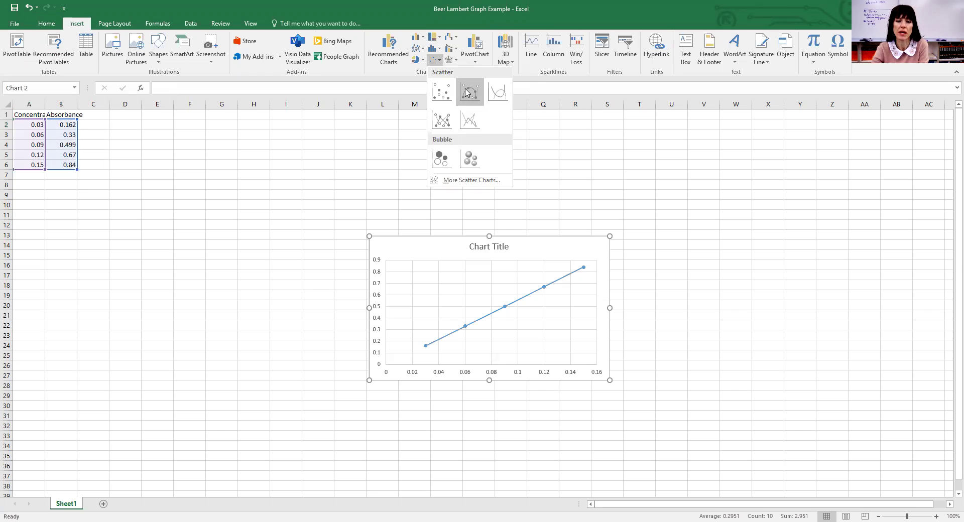
pyautogui.click(467, 92)
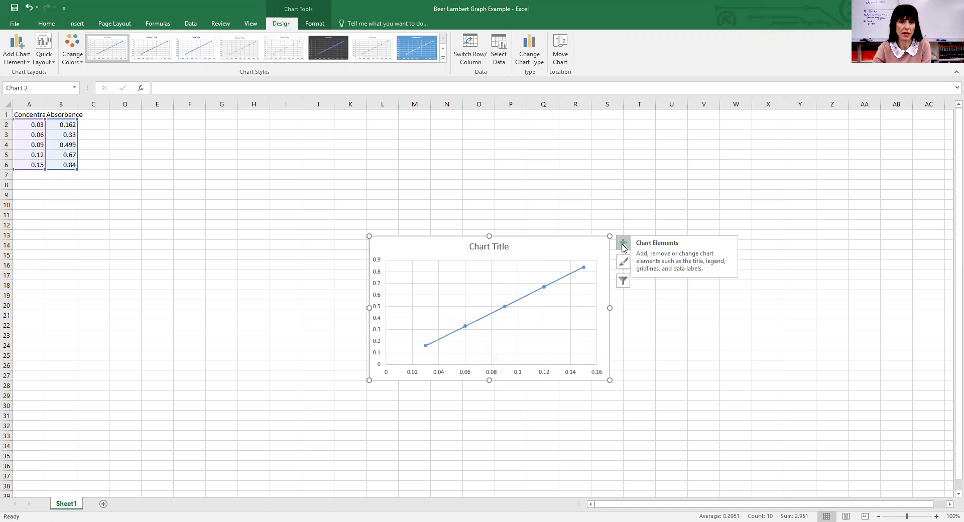
# Add a linear trendline to the chart and bring up its Format Trendline options
pyautogui.click(525, 195)
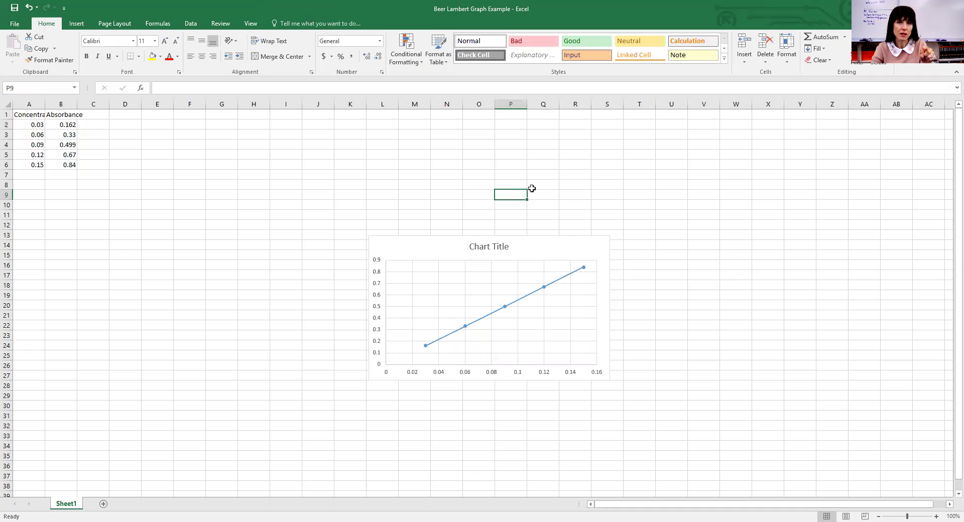
pyautogui.click(538, 246)
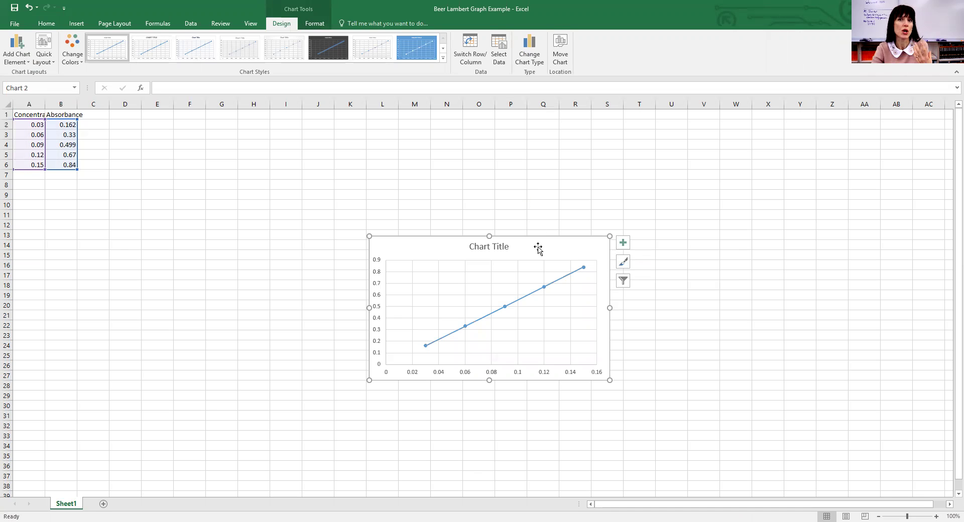
pyautogui.click(621, 244)
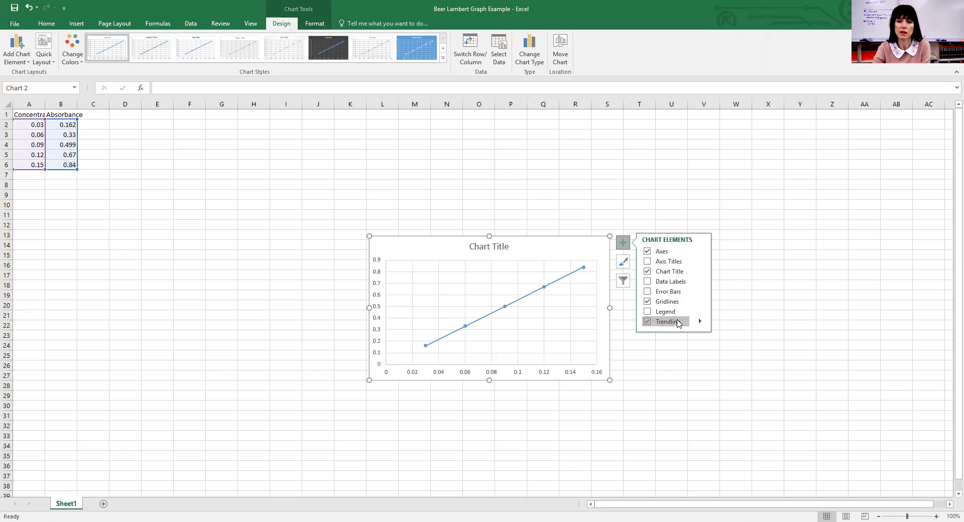
pyautogui.click(701, 322)
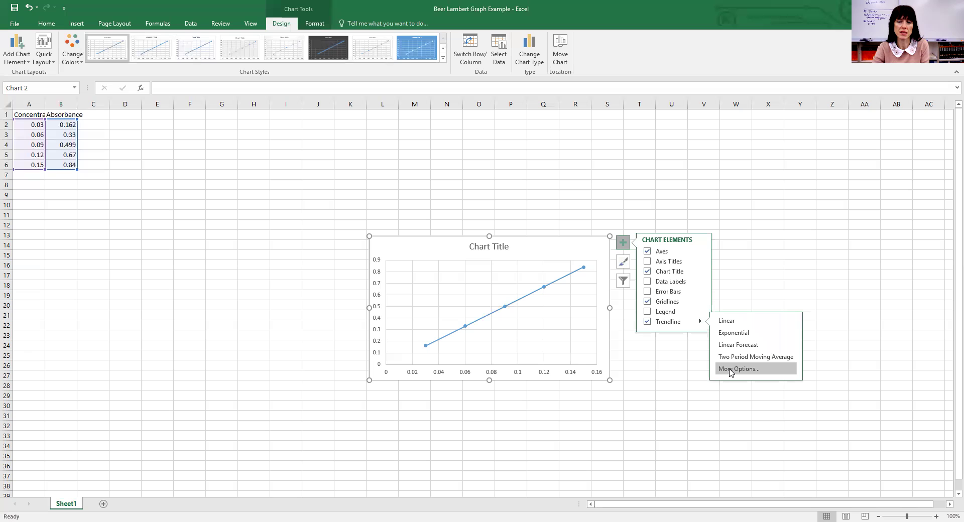
pyautogui.click(730, 370)
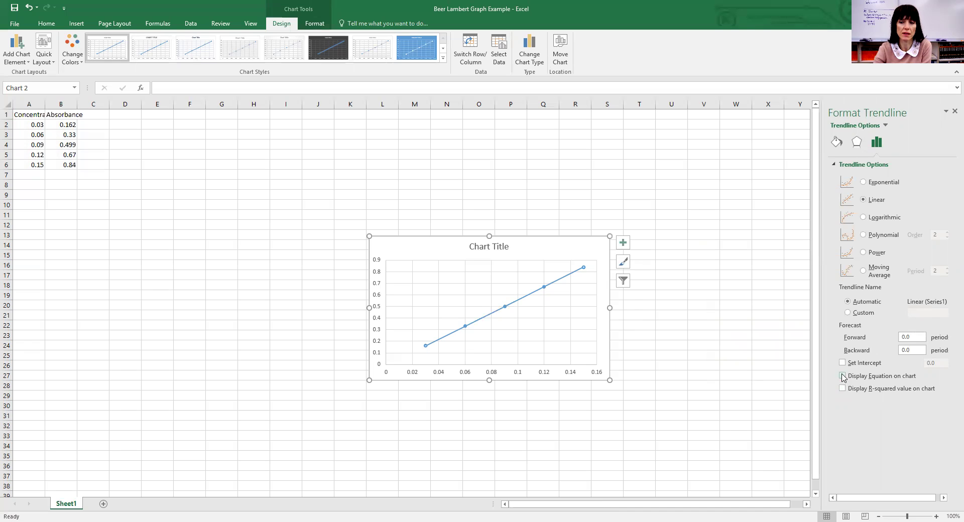
# Display the trendline equation y = 5.6533x - 0.0086 on the chart
pyautogui.click(843, 377)
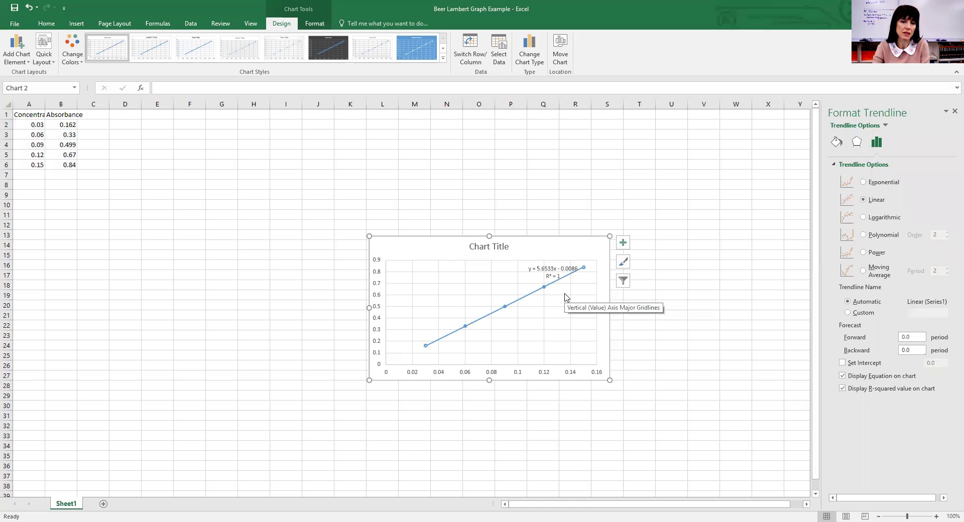
# Replace the default chart title with 'KMnO4'
pyautogui.click(499, 247)
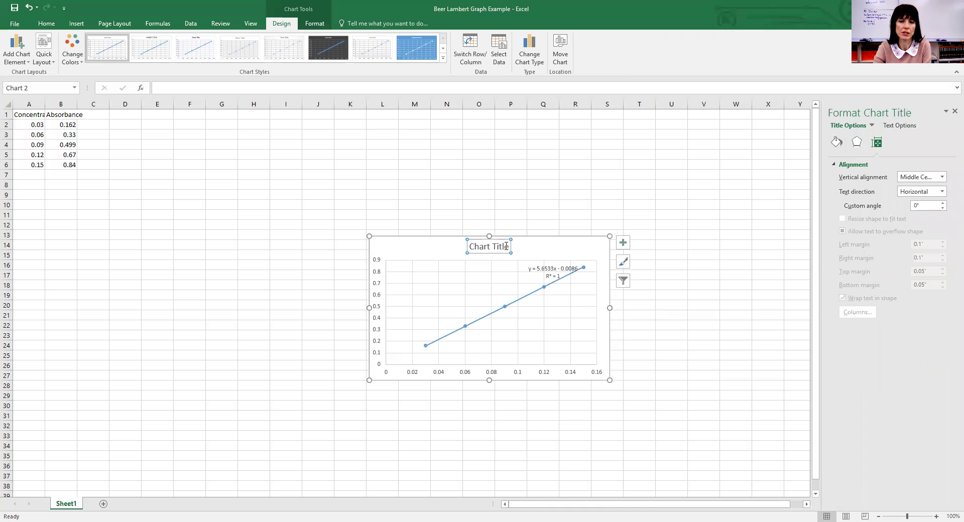
pyautogui.click(506, 246)
pyautogui.press('BackSpace')
pyautogui.press('BackSpace')
pyautogui.press('BackSpace')
pyautogui.press('BackSpace')
pyautogui.press('BackSpace')
pyautogui.press('BackSpace')
pyautogui.press('BackSpace')
pyautogui.press('BackSpace')
pyautogui.press('BackSpace')
pyautogui.press('BackSpace')
pyautogui.press('BackSpace')
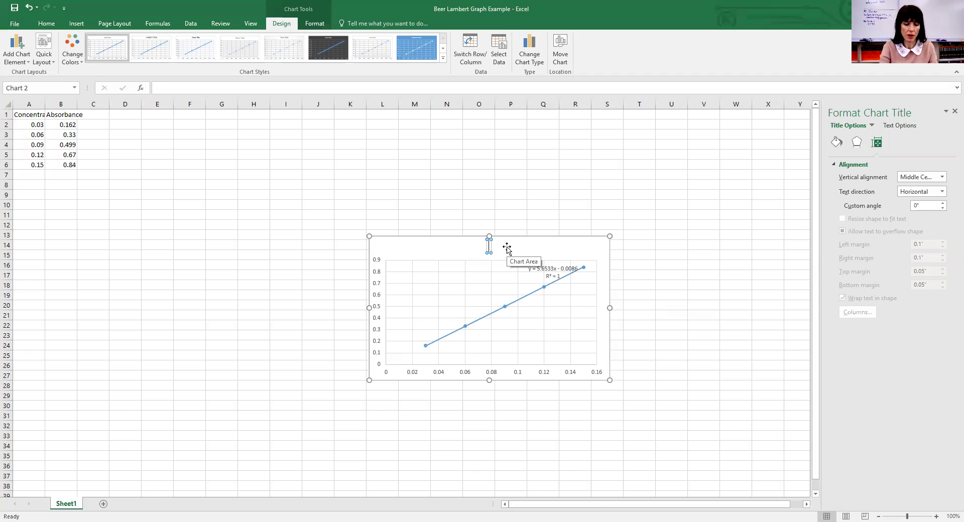
pyautogui.write('KMnO')
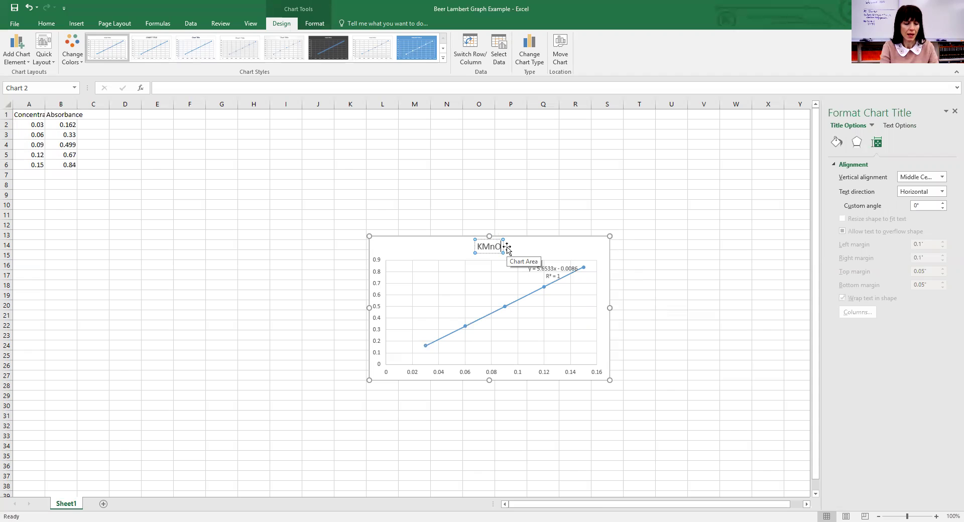
pyautogui.write('4')
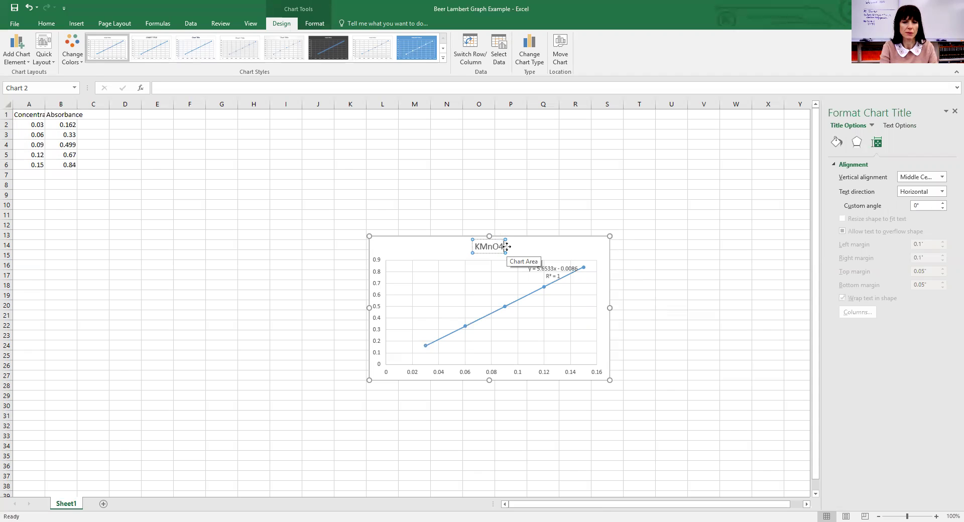
pyautogui.click(634, 272)
pyautogui.click(597, 253)
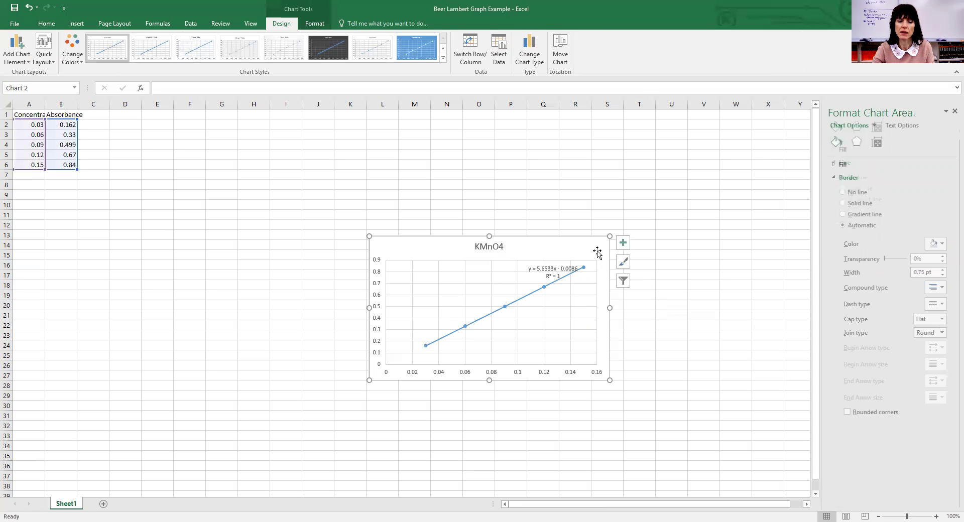
# Add axis titles to the chart and name the vertical axis 'Absorbance'
pyautogui.click(623, 245)
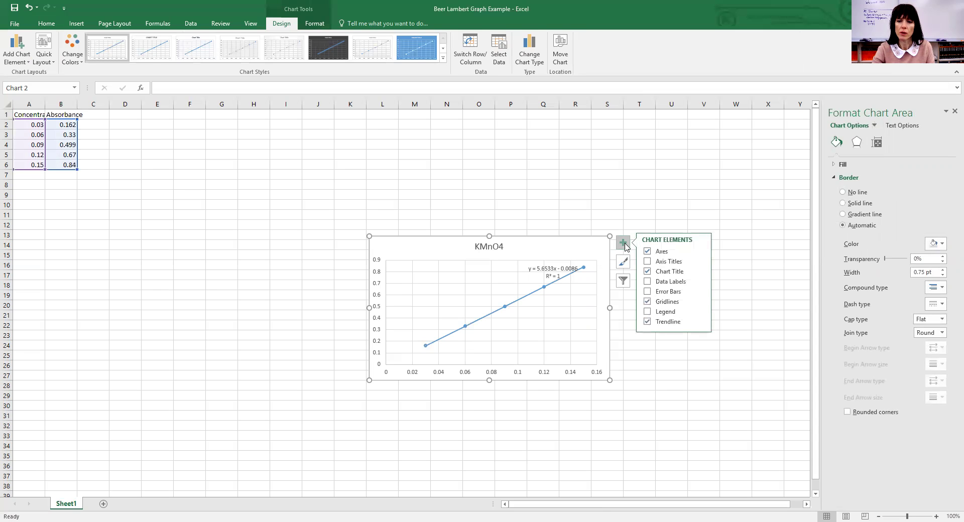
pyautogui.click(648, 261)
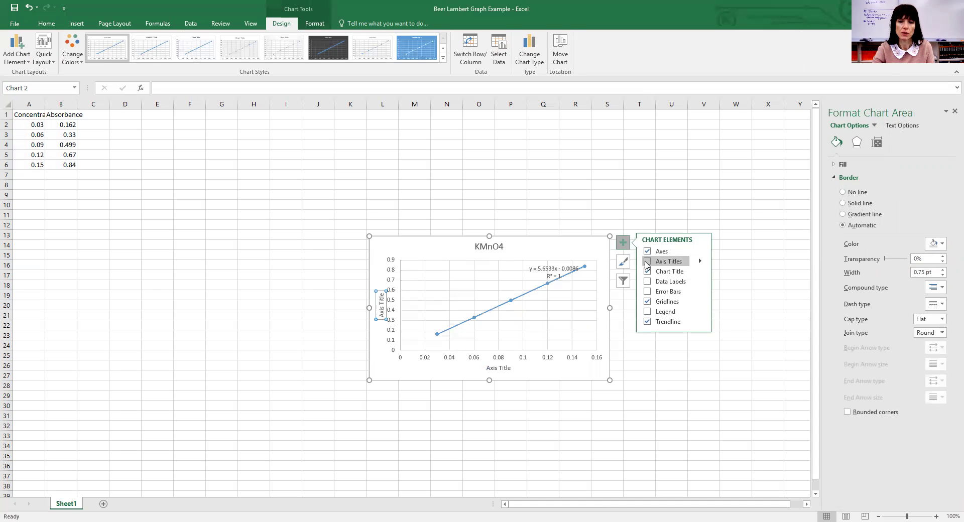
pyautogui.click(383, 306)
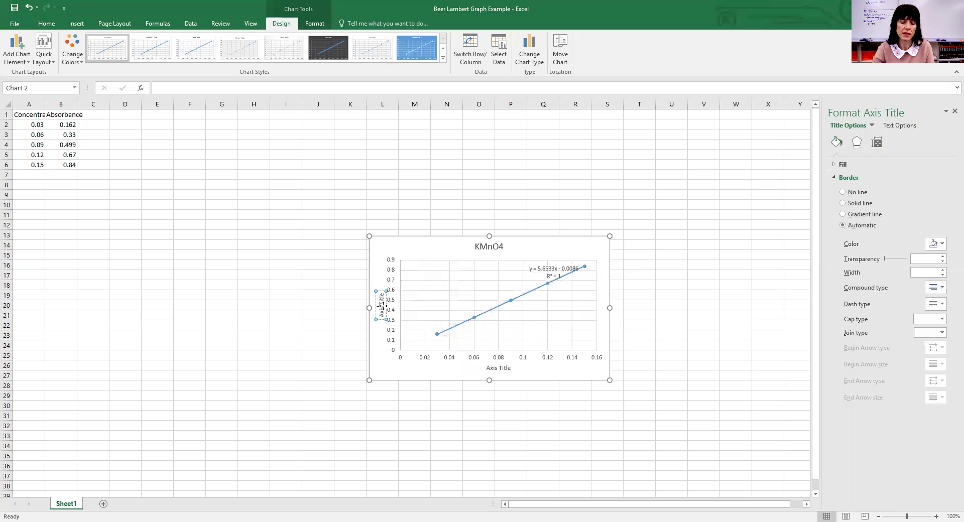
pyautogui.press('Delete')
pyautogui.press('Delete')
pyautogui.press('Delete')
pyautogui.press('Delete')
pyautogui.press('Delete')
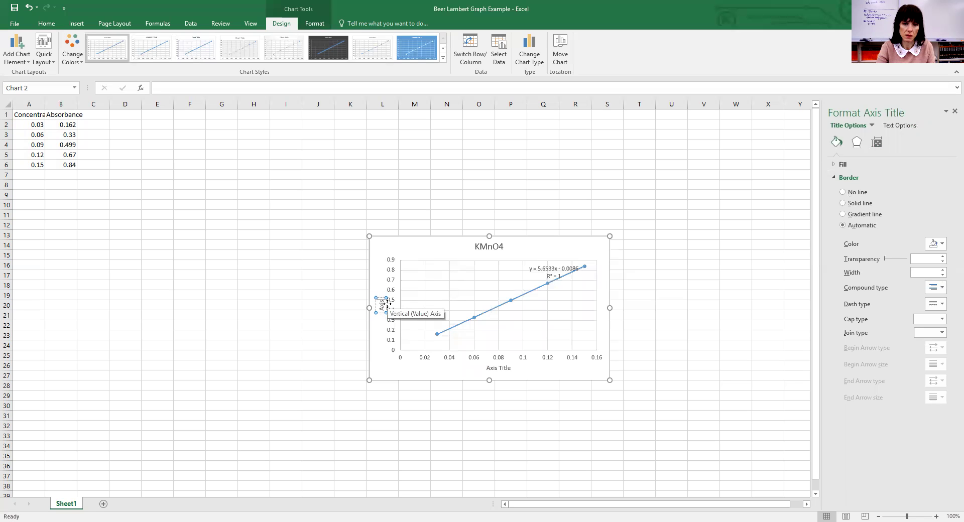
pyautogui.press('Delete')
pyautogui.press('Delete')
pyautogui.press('Delete')
pyautogui.press('Delete')
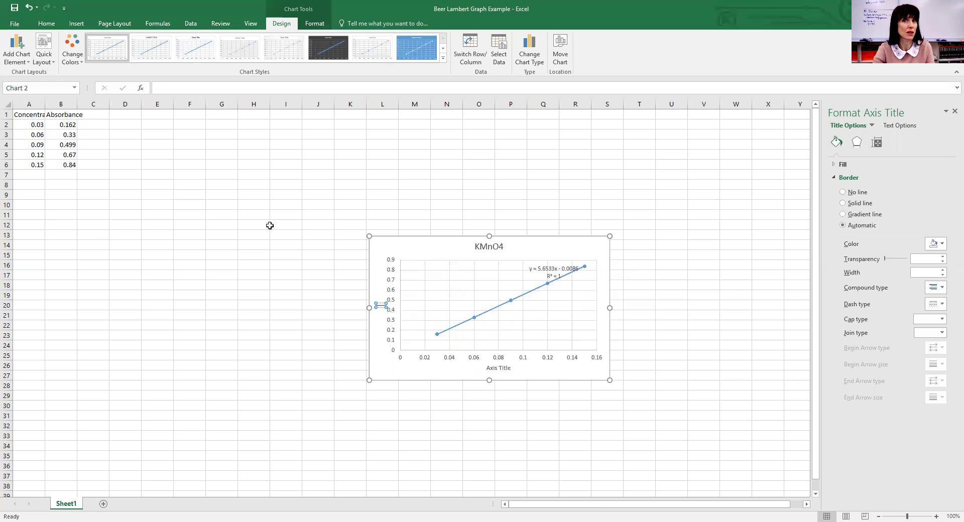
pyautogui.write('Absorbance')
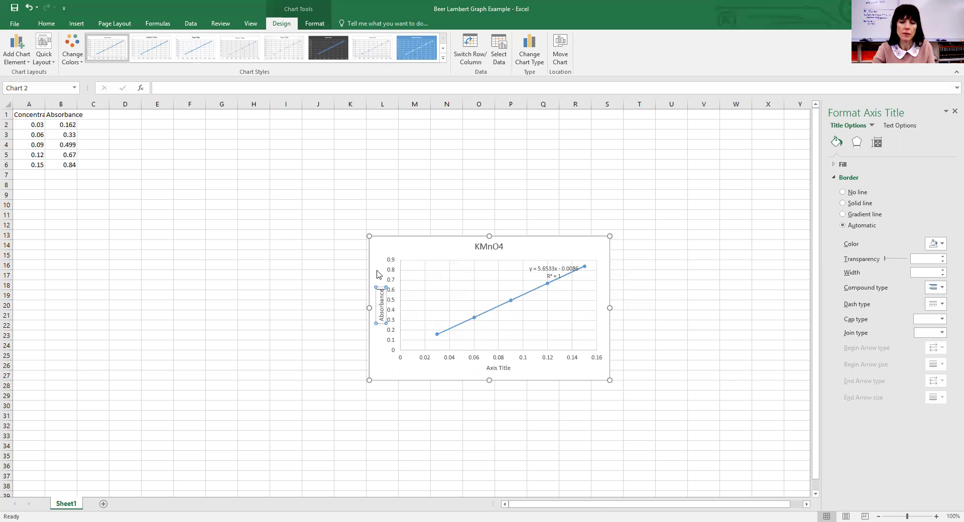
# Name the horizontal axis 'Concentration'
pyautogui.click(500, 369)
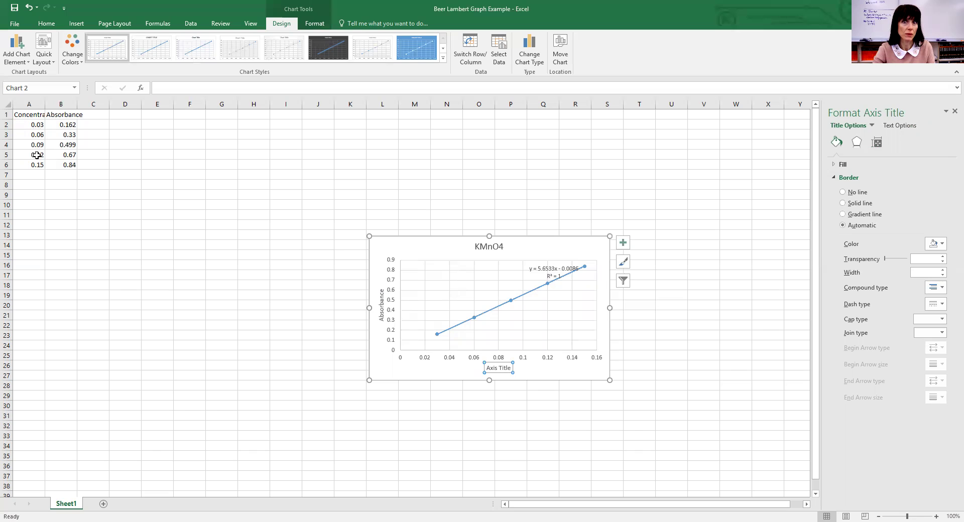
pyautogui.click(508, 368)
pyautogui.press('BackSpace')
pyautogui.press('BackSpace')
pyautogui.press('BackSpace')
pyautogui.press('BackSpace')
pyautogui.press('BackSpace')
pyautogui.press('BackSpace')
pyautogui.press('BackSpace')
pyautogui.press('BackSpace')
pyautogui.press('BackSpace')
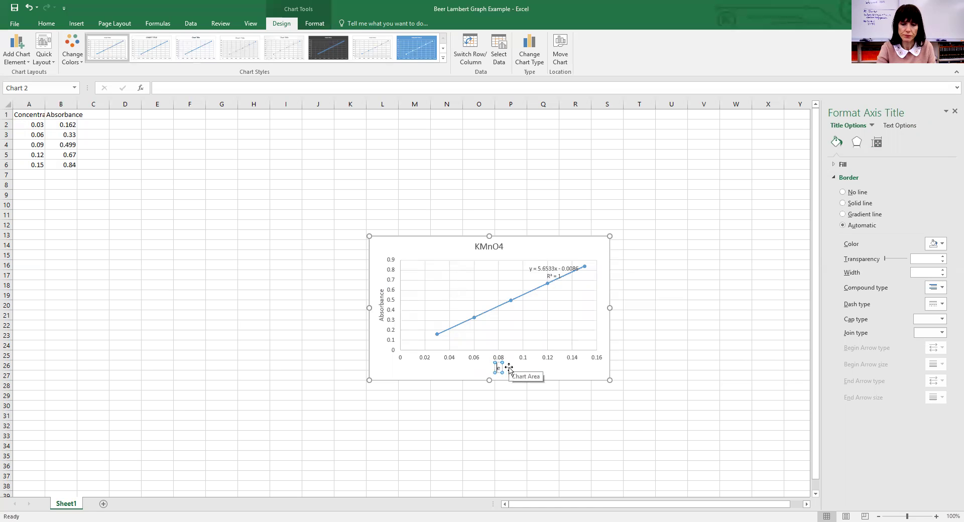
pyautogui.press('Delete')
pyautogui.write('Concentration')
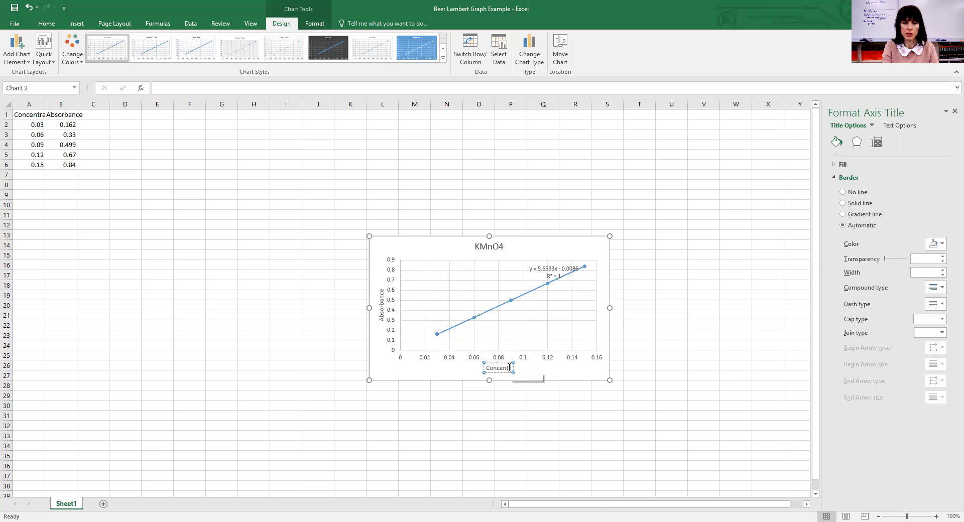
pyautogui.click(564, 436)
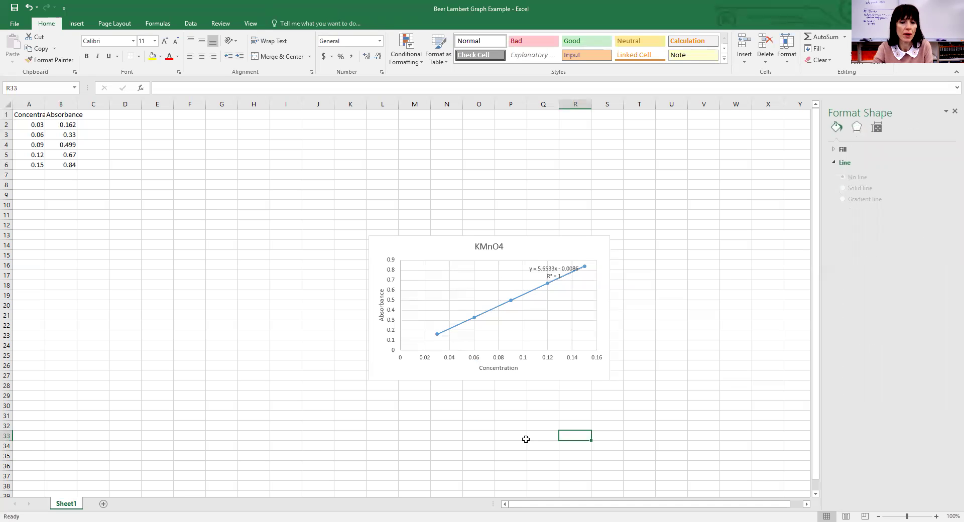